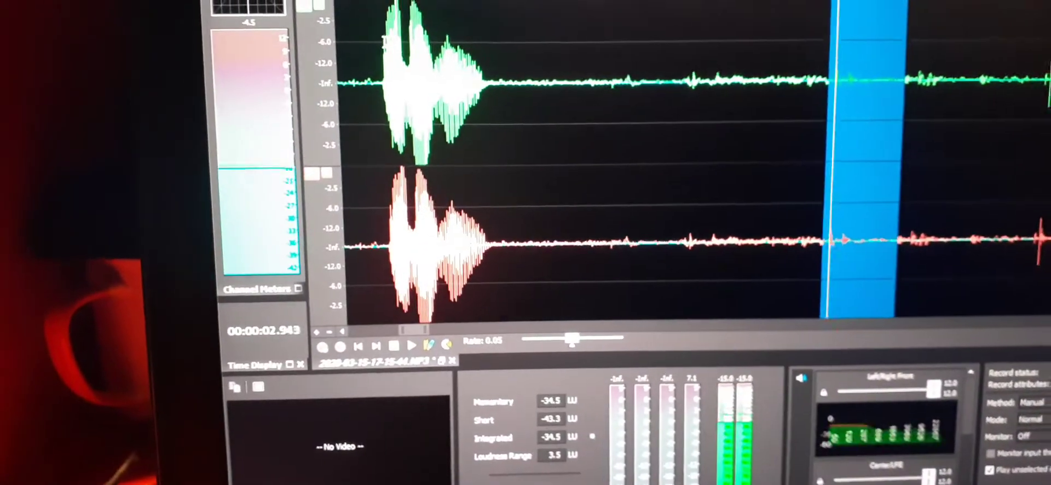
Step: Select the short voice burst near 2.5 seconds across both stereo channels
left_click_drag(380, 45, 493, 271)
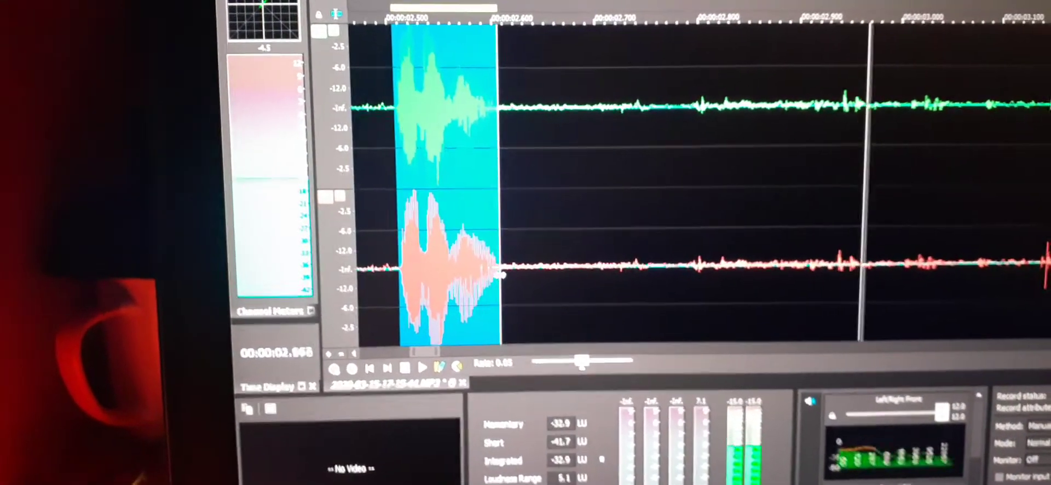